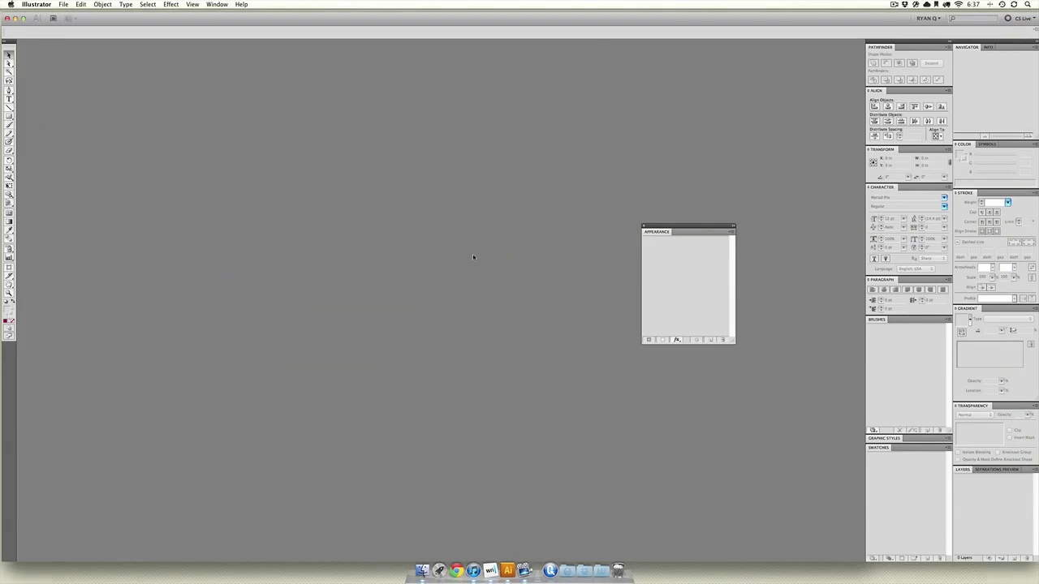
Create a new 11 × 6 in document named 'Obejcts'
{"action": "key", "text": "super+n"}
{"action": "type", "text": "Obejcts"}
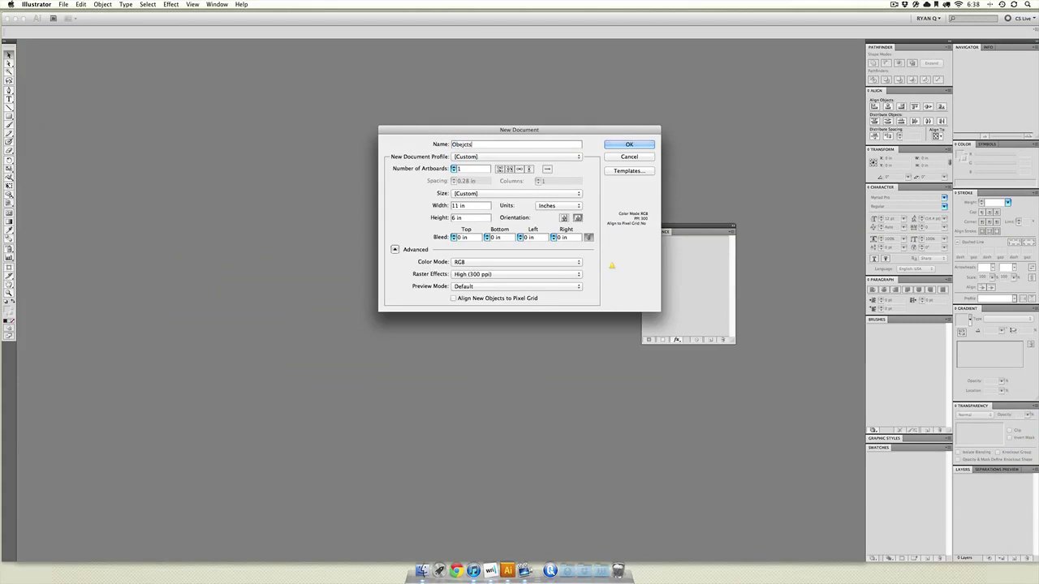
{"action": "key", "text": "Return"}
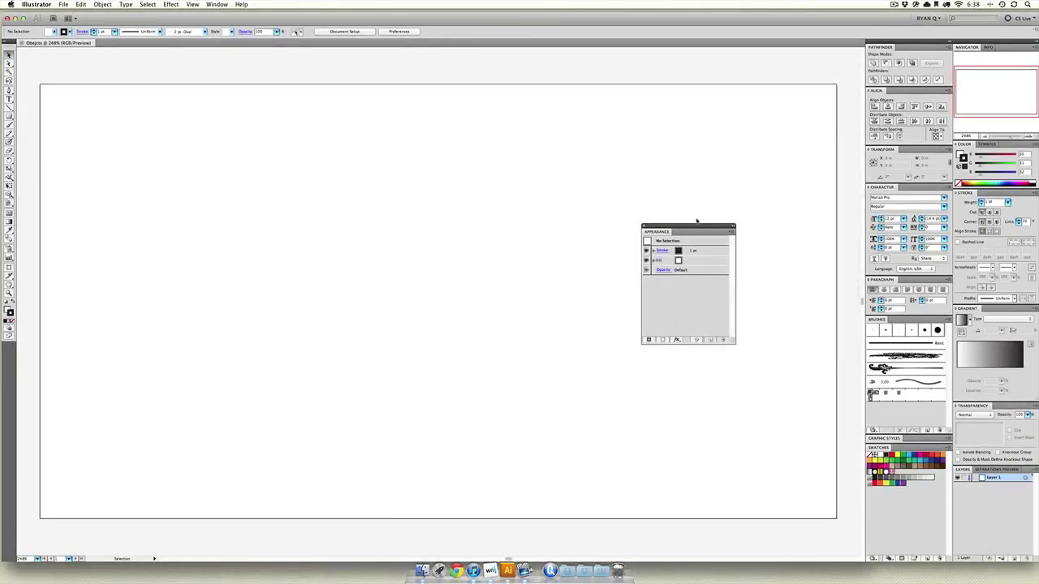
{"action": "left_click", "coordinate": [8, 118]}
Draw a long rectangle along the artboard bottom, then a large circle and a smaller circle
{"action": "left_click_drag", "start_coordinate": [36, 518], "coordinate": [837, 449]}
{"action": "left_click_drag", "start_coordinate": [9, 115], "coordinate": [41, 136]}
{"action": "left_click_drag", "start_coordinate": [283, 295], "coordinate": [432, 445]}
{"action": "left_click_drag", "start_coordinate": [568, 393], "coordinate": [618, 443]}
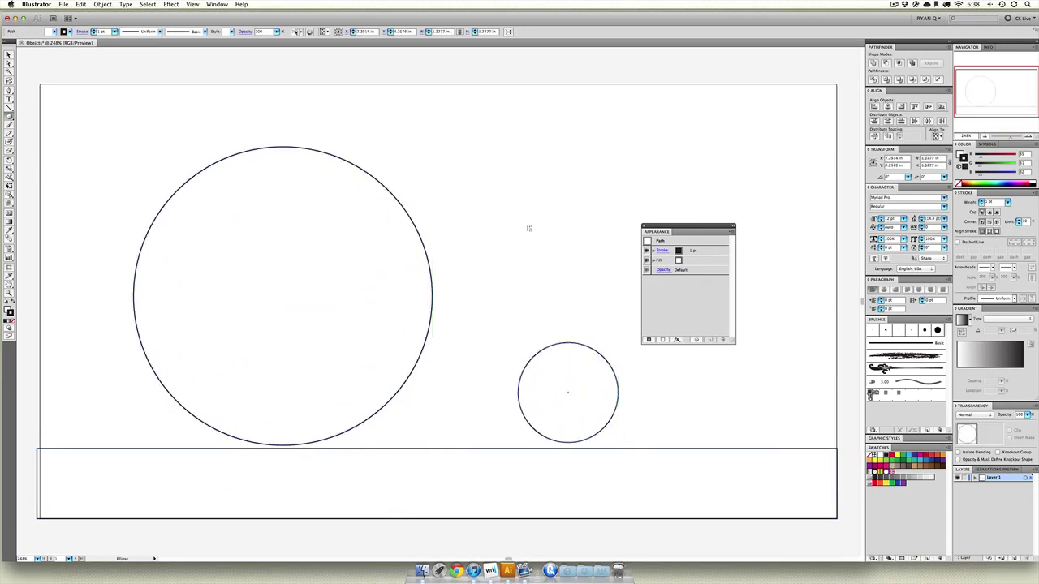
Nudge the small circle down so it rests on the rectangle's top edge
{"action": "left_click", "coordinate": [10, 54]}
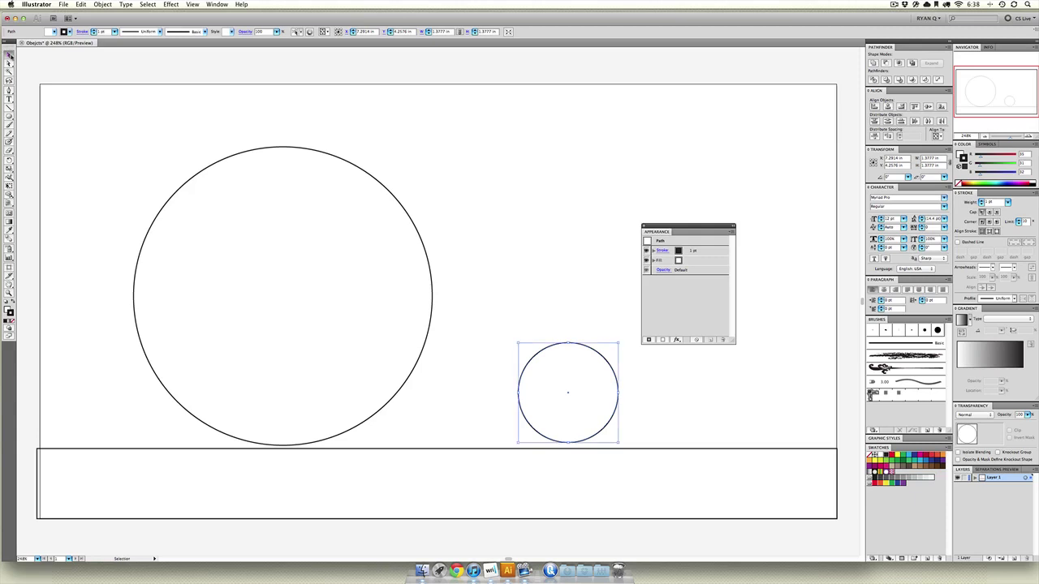
{"action": "left_click", "coordinate": [505, 172]}
{"action": "left_click_drag", "start_coordinate": [563, 370], "coordinate": [564, 379]}
{"action": "left_click", "coordinate": [519, 276]}
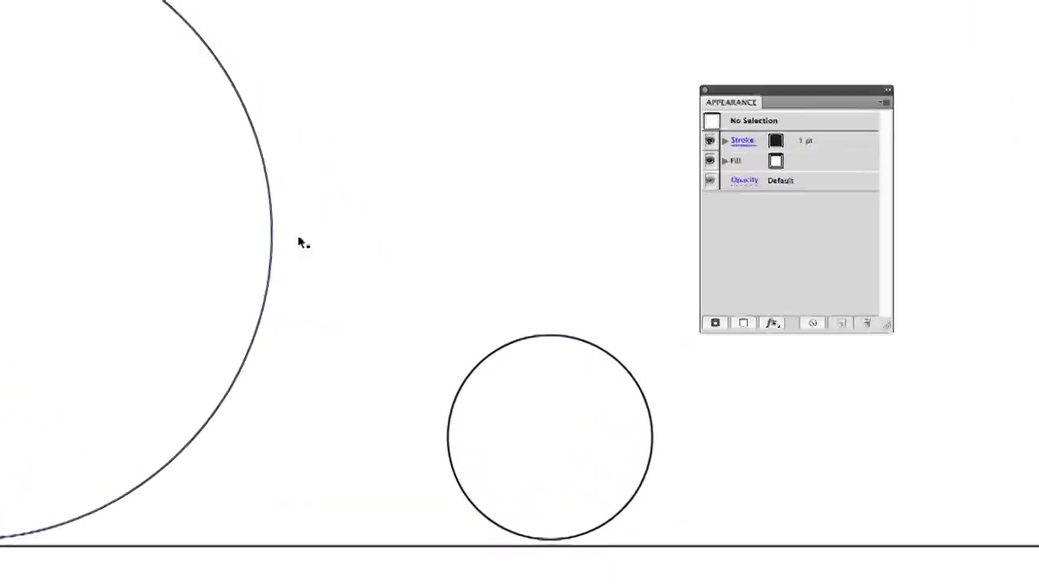
Select the small circle and raise its stroke weight to 20 pt in the Appearance panel
{"action": "left_click", "coordinate": [506, 395]}
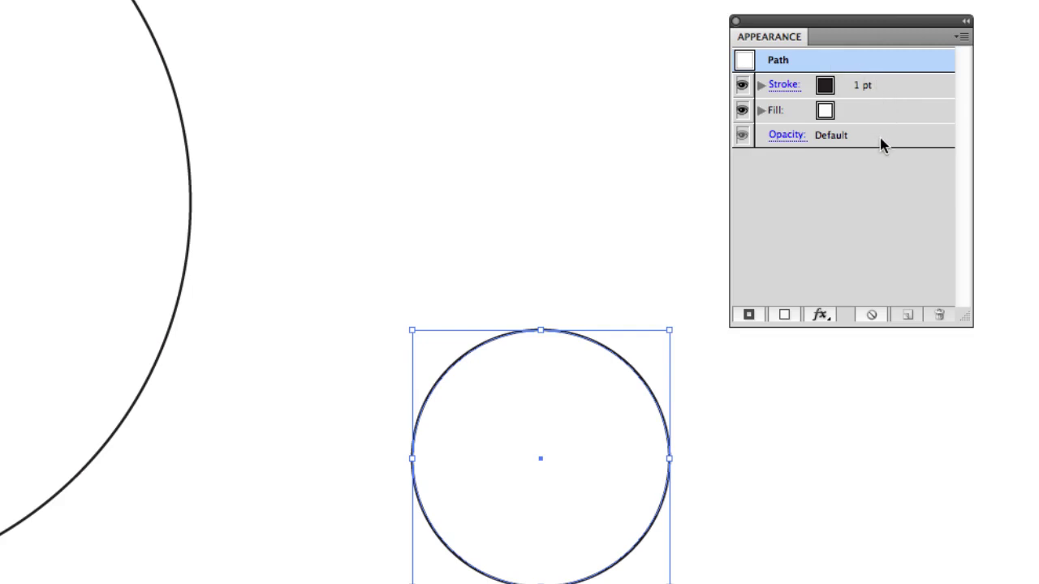
{"action": "left_click", "coordinate": [788, 86]}
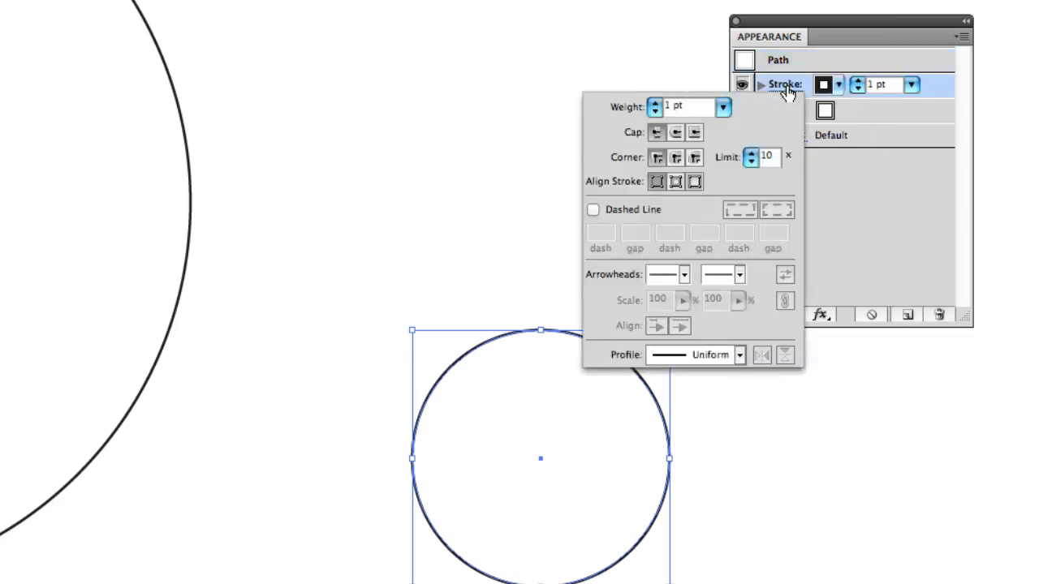
{"action": "left_click", "coordinate": [723, 106]}
{"action": "left_click", "coordinate": [722, 188]}
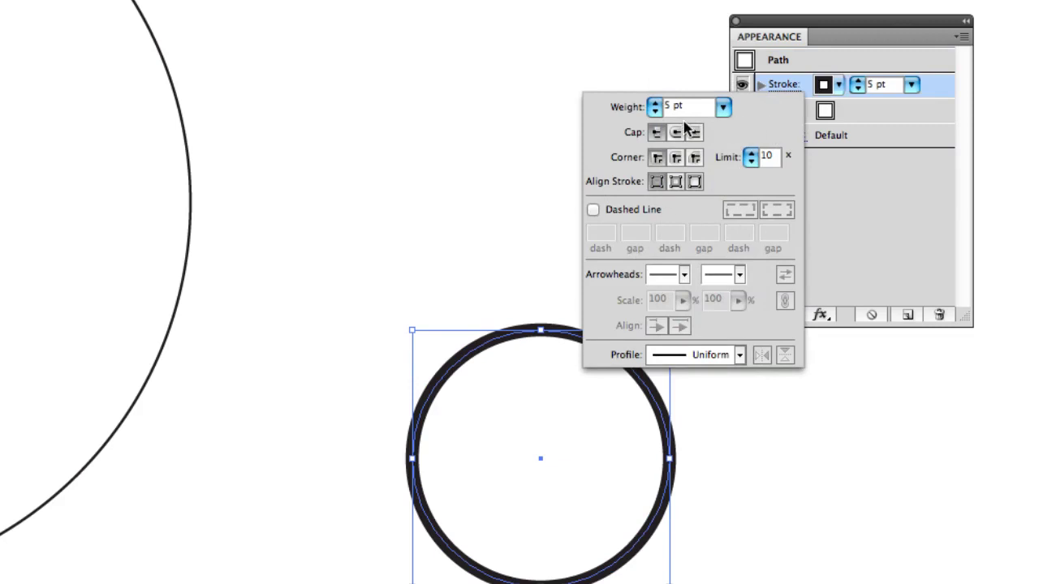
{"action": "left_click", "coordinate": [935, 152]}
{"action": "left_click", "coordinate": [911, 84]}
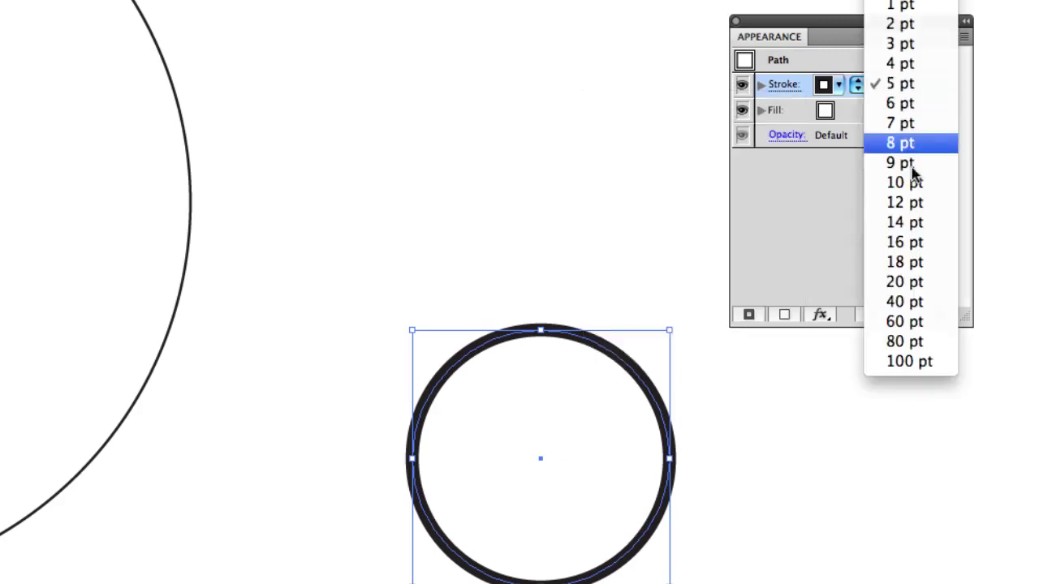
{"action": "left_click", "coordinate": [911, 281]}
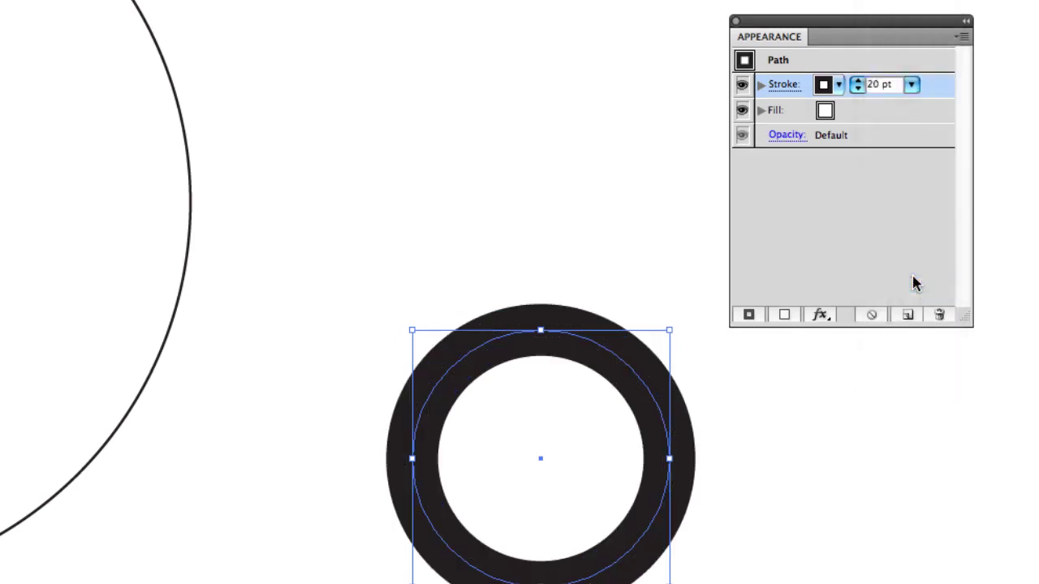
{"action": "left_click", "coordinate": [847, 112]}
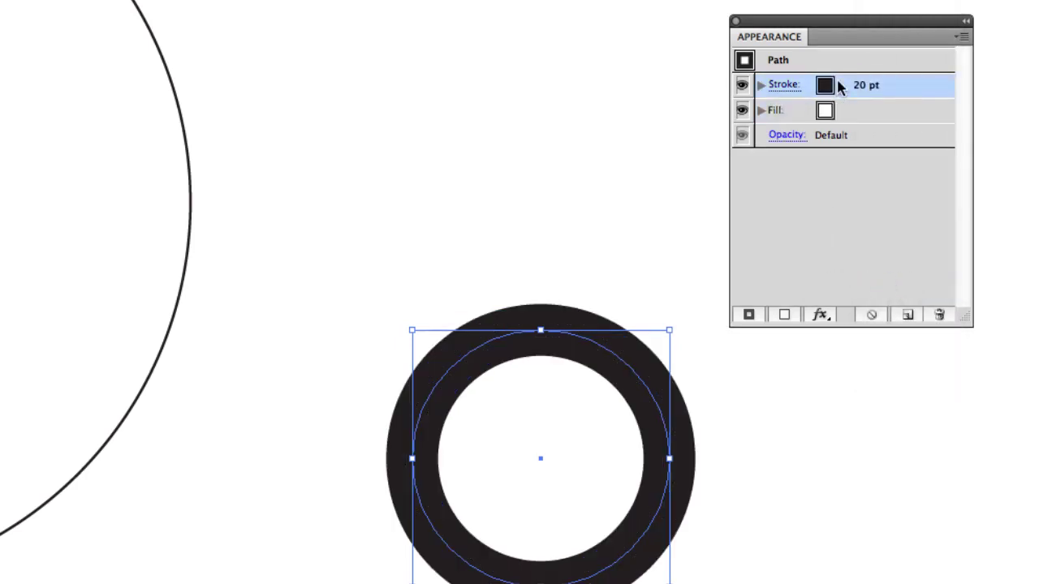
Give the small circle a dark blue stroke and a light blue fill
{"action": "left_click", "coordinate": [839, 86]}
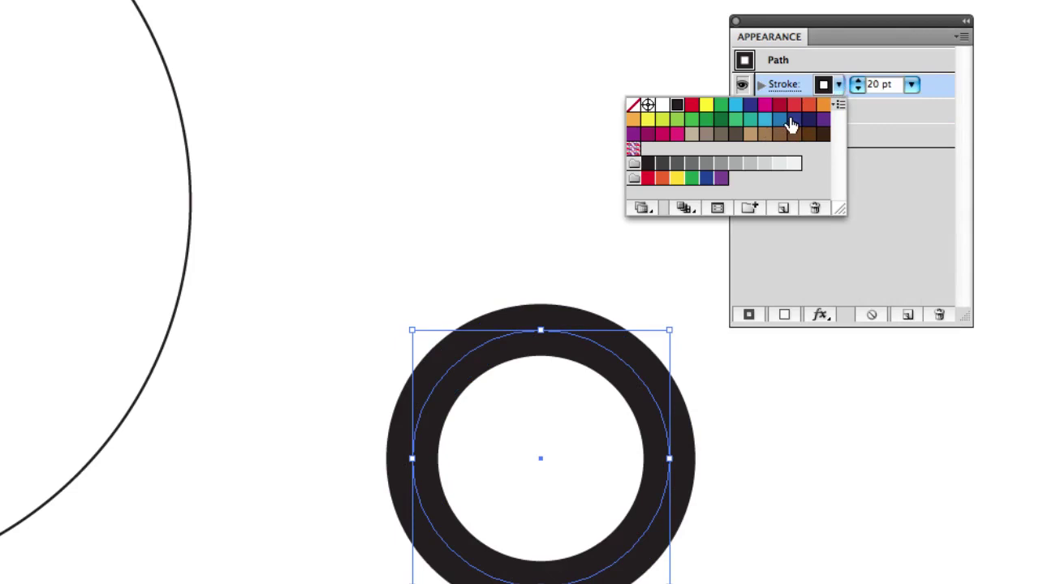
{"action": "left_click", "coordinate": [792, 121]}
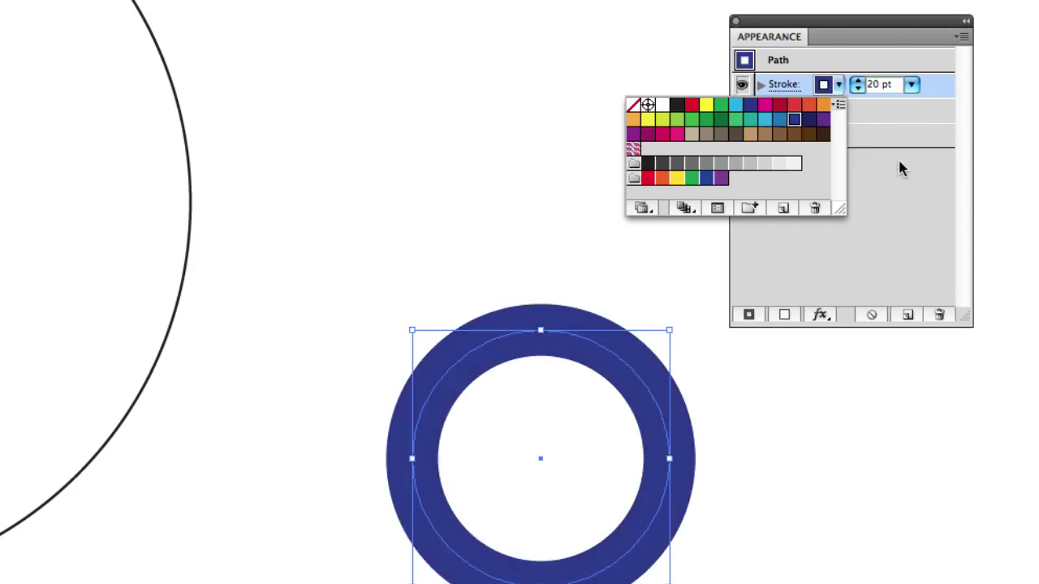
{"action": "left_click", "coordinate": [850, 107]}
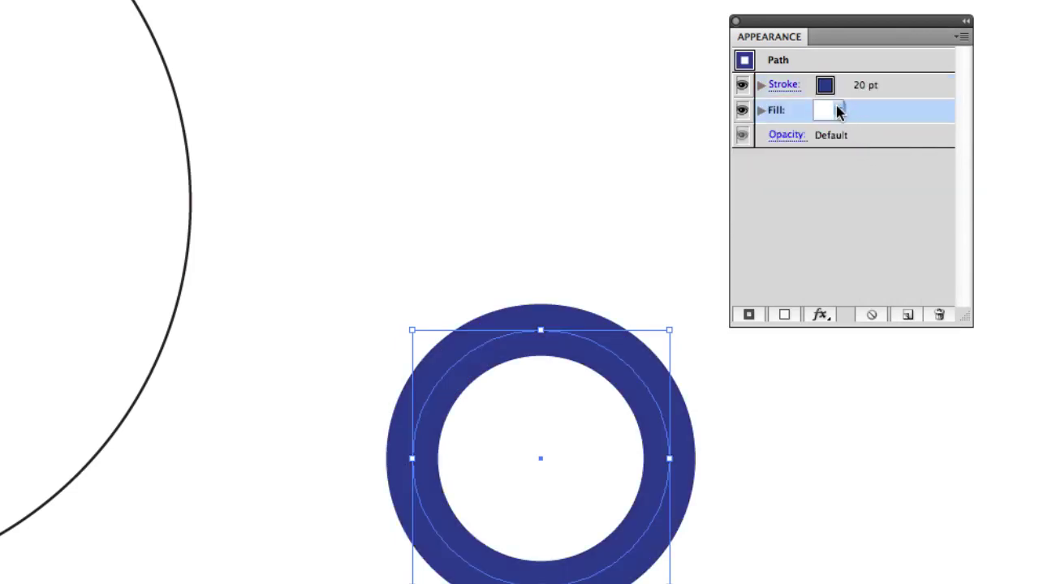
{"action": "left_click", "coordinate": [839, 111]}
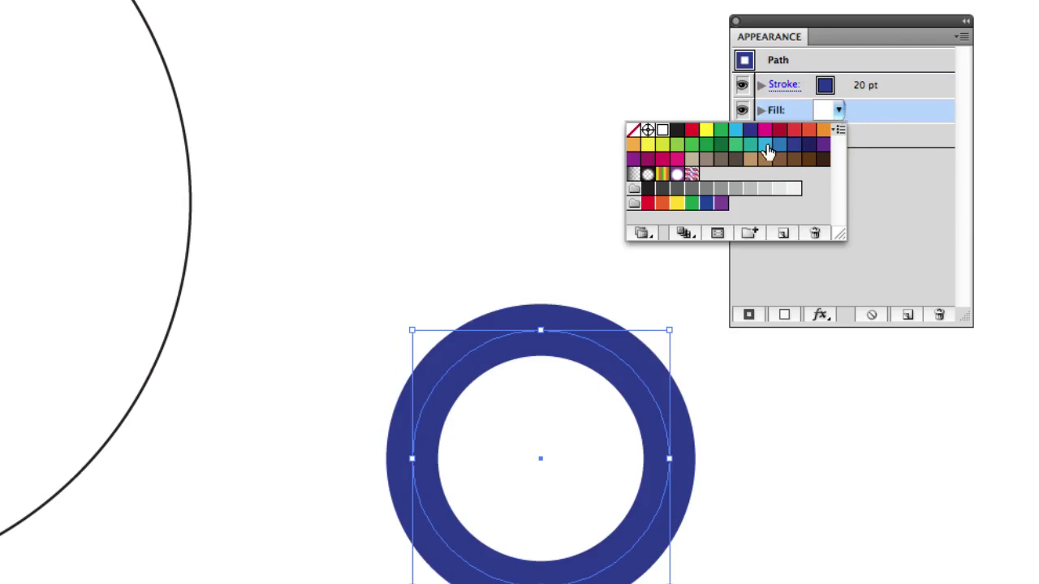
{"action": "left_click", "coordinate": [768, 151]}
{"action": "left_click", "coordinate": [876, 195]}
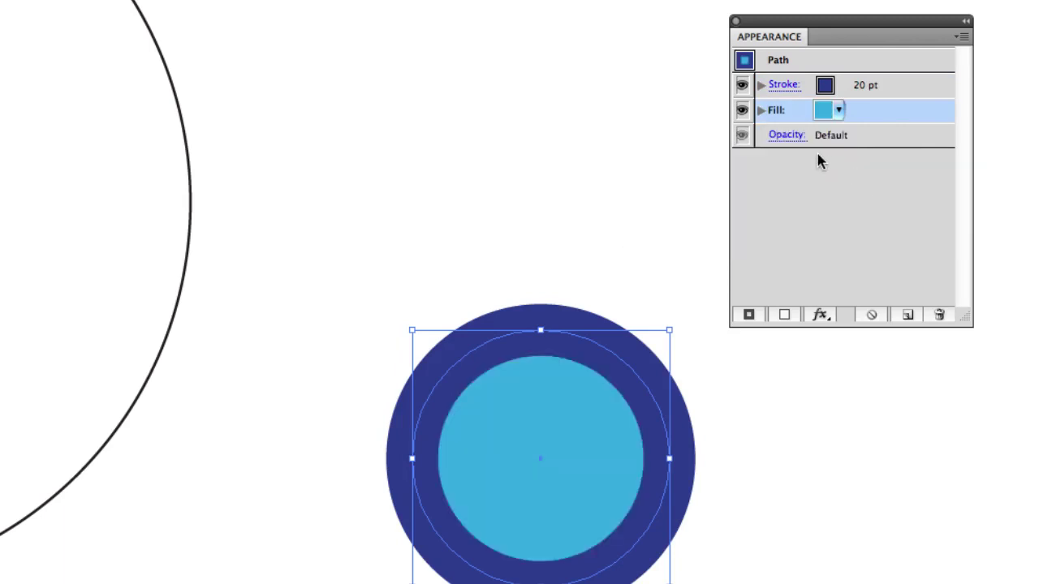
Try lowering the small circle's opacity, then return it to 100%
{"action": "left_click", "coordinate": [837, 139]}
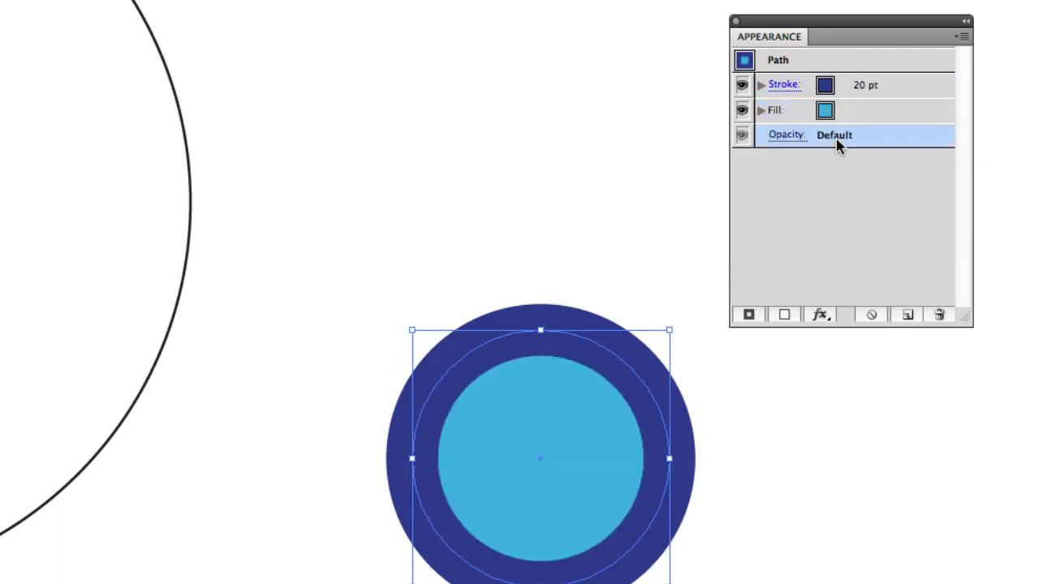
{"action": "left_click", "coordinate": [787, 143]}
{"action": "left_click_drag", "start_coordinate": [768, 155], "coordinate": [677, 180]}
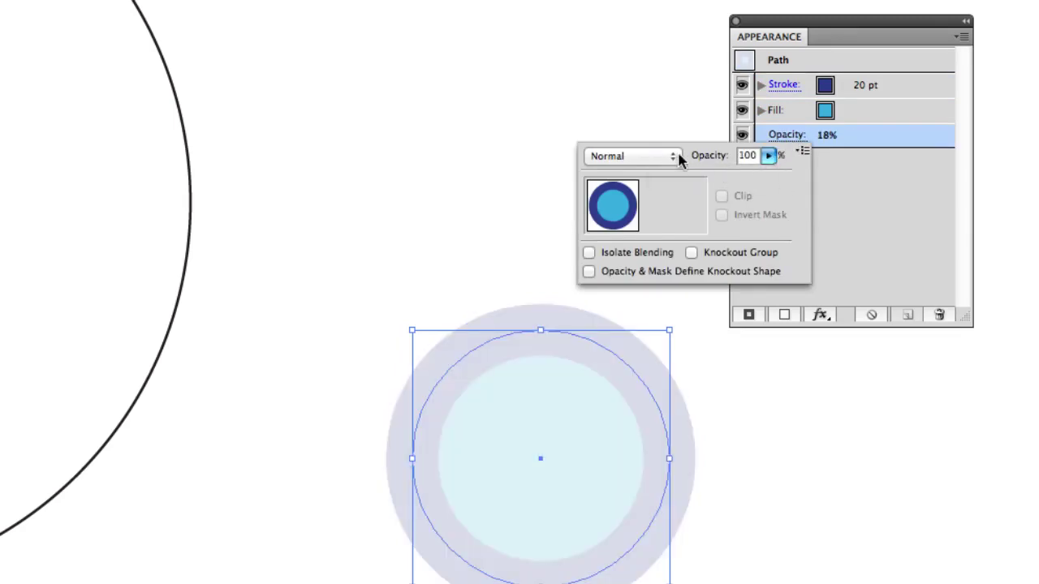
{"action": "mouse_move", "coordinate": [767, 155]}
{"action": "left_mouse_down"}
{"action": "mouse_move", "coordinate": [765, 167]}
{"action": "mouse_move", "coordinate": [788, 180]}
{"action": "mouse_move", "coordinate": [768, 157]}
{"action": "left_mouse_up"}
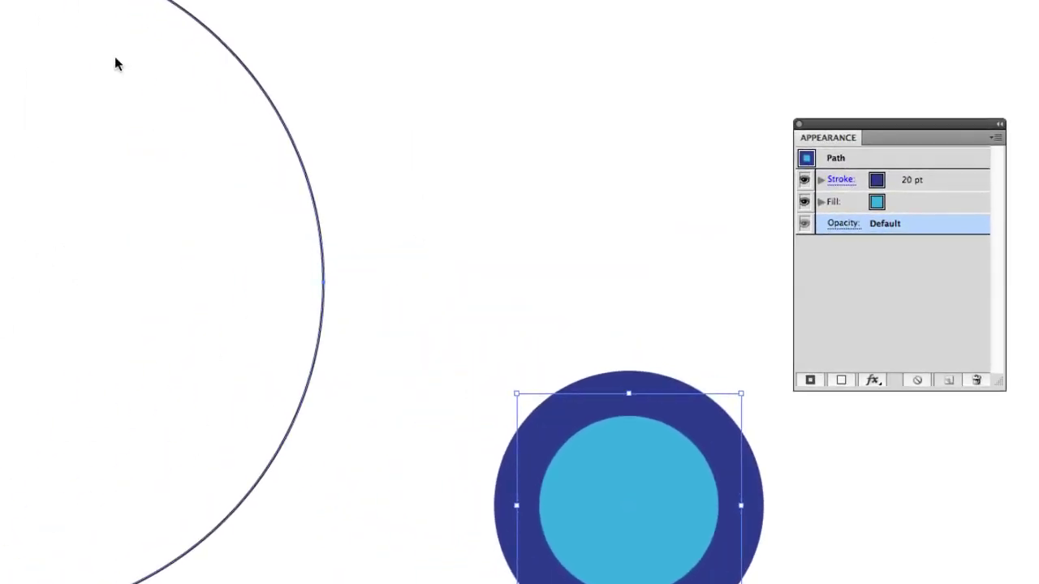
Select the large circle and give it a red 40 pt stroke
{"action": "left_click", "coordinate": [116, 63]}
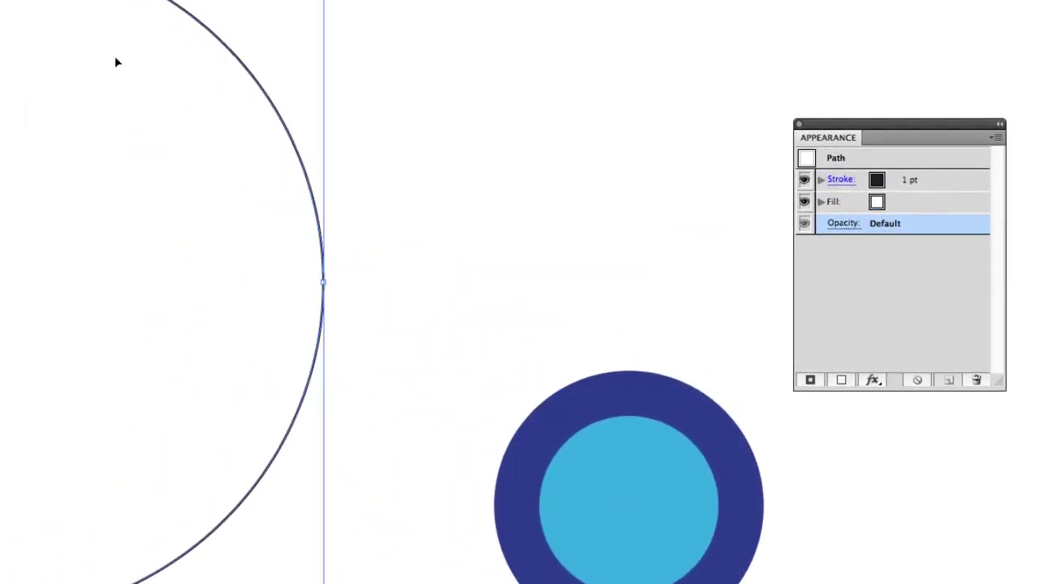
{"action": "left_click", "coordinate": [880, 180]}
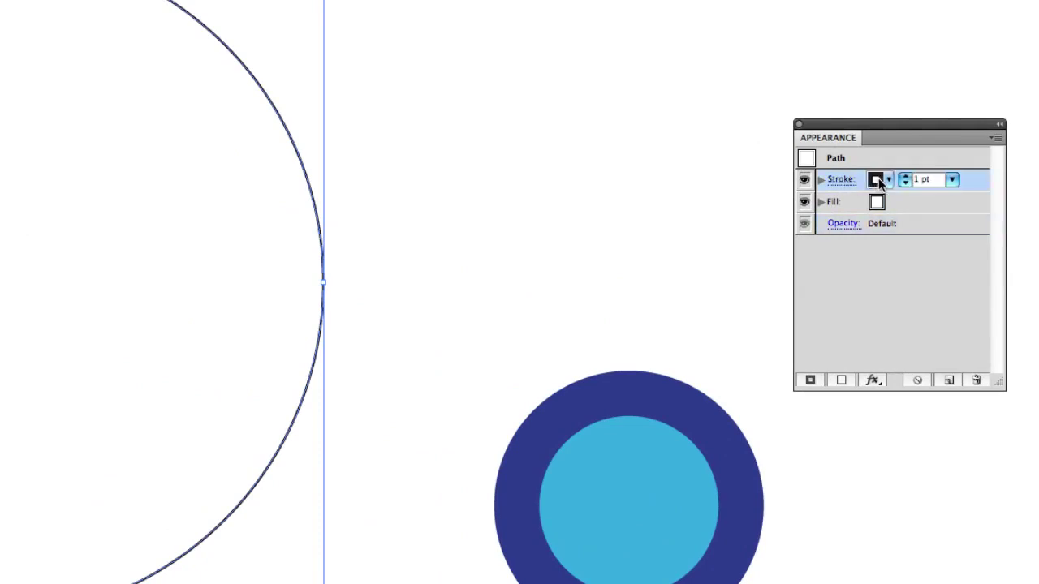
{"action": "left_click", "coordinate": [888, 179]}
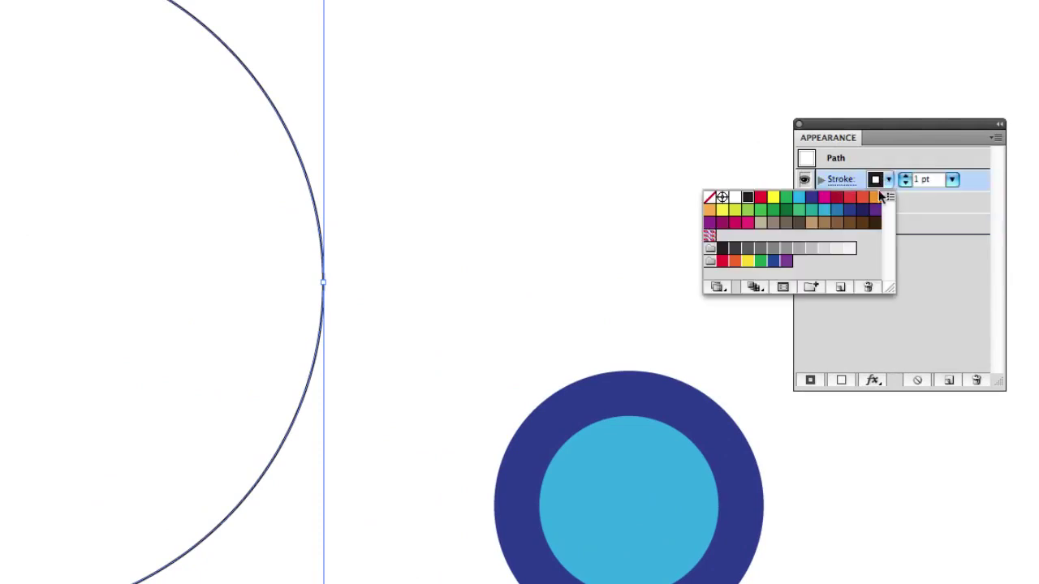
{"action": "left_click", "coordinate": [836, 199]}
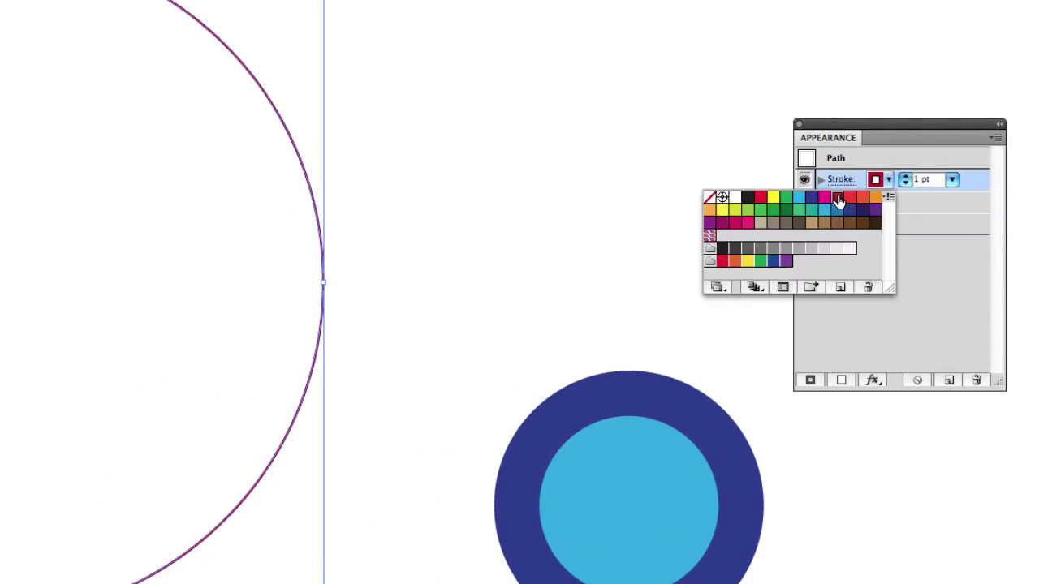
{"action": "left_click", "coordinate": [956, 181]}
{"action": "left_click", "coordinate": [956, 179]}
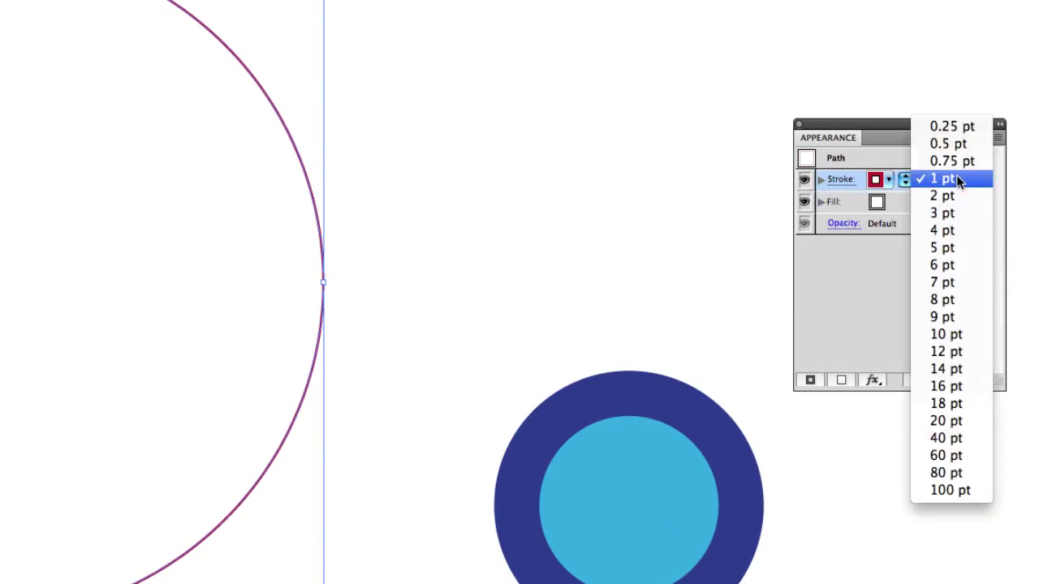
{"action": "left_click", "coordinate": [955, 436]}
Fill the large circle orange, then deselect it
{"action": "left_click", "coordinate": [877, 204]}
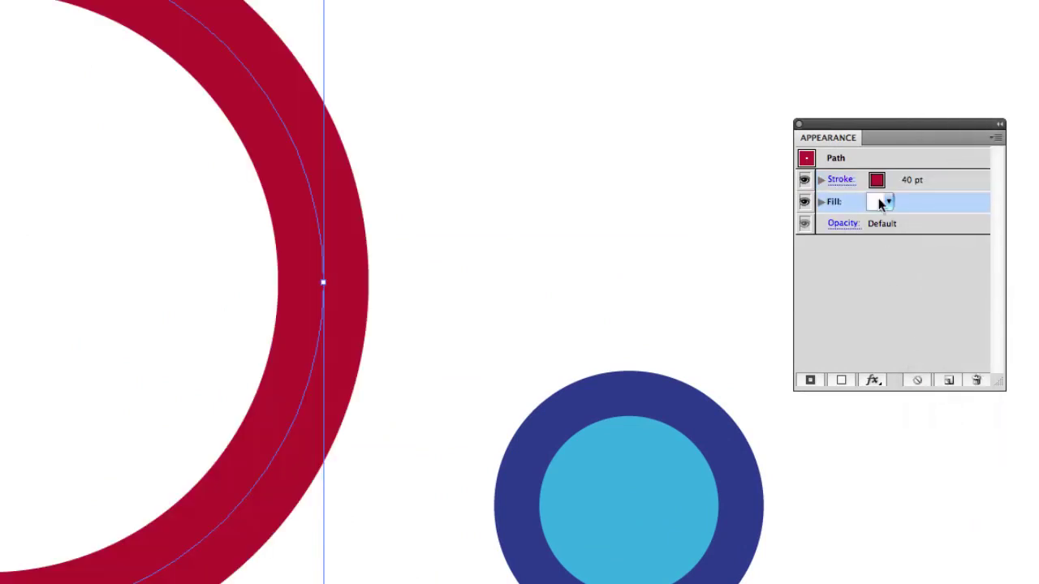
{"action": "left_click", "coordinate": [888, 201]}
{"action": "left_click", "coordinate": [874, 221]}
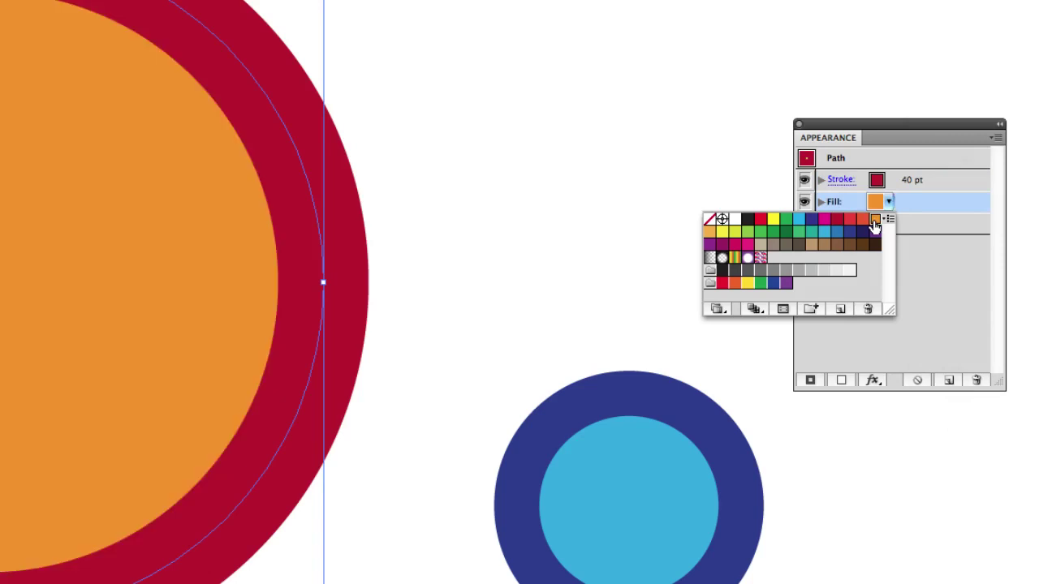
{"action": "left_click", "coordinate": [911, 269]}
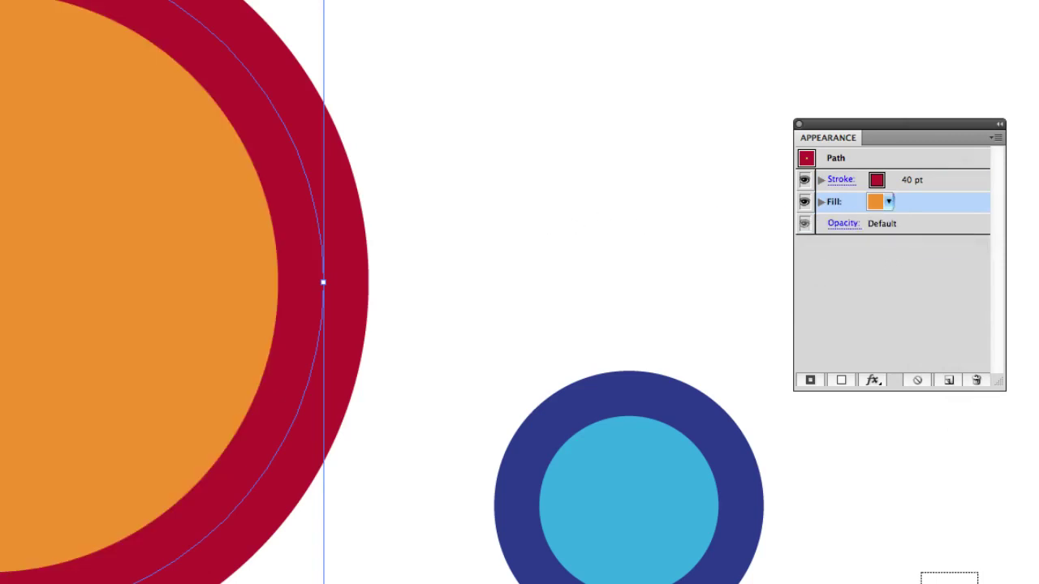
{"action": "left_click", "coordinate": [887, 501]}
{"action": "left_click", "coordinate": [902, 180]}
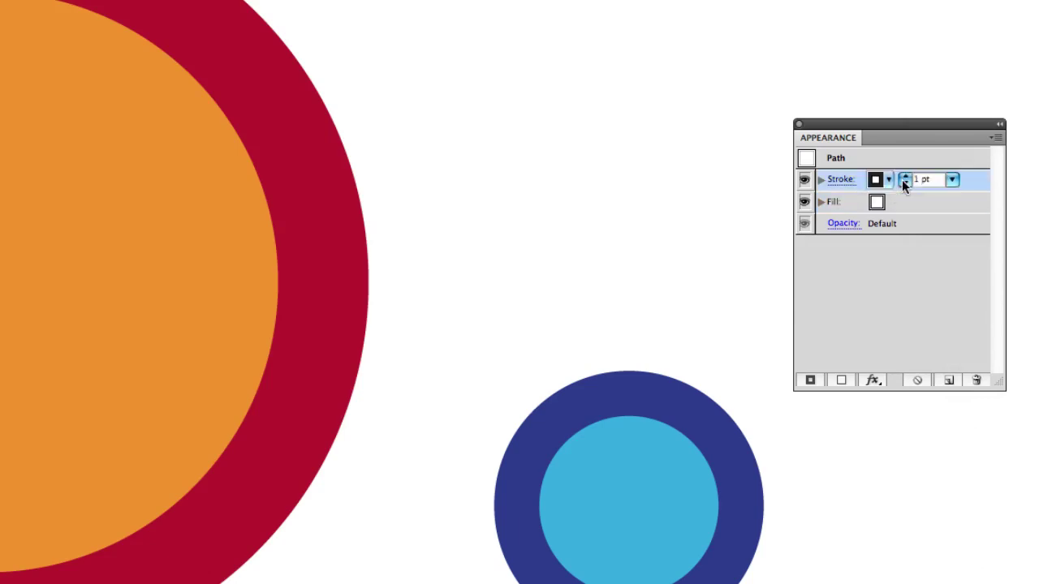
With nothing selected, set the default stroke weight to 0 pt
{"action": "left_click", "coordinate": [951, 179]}
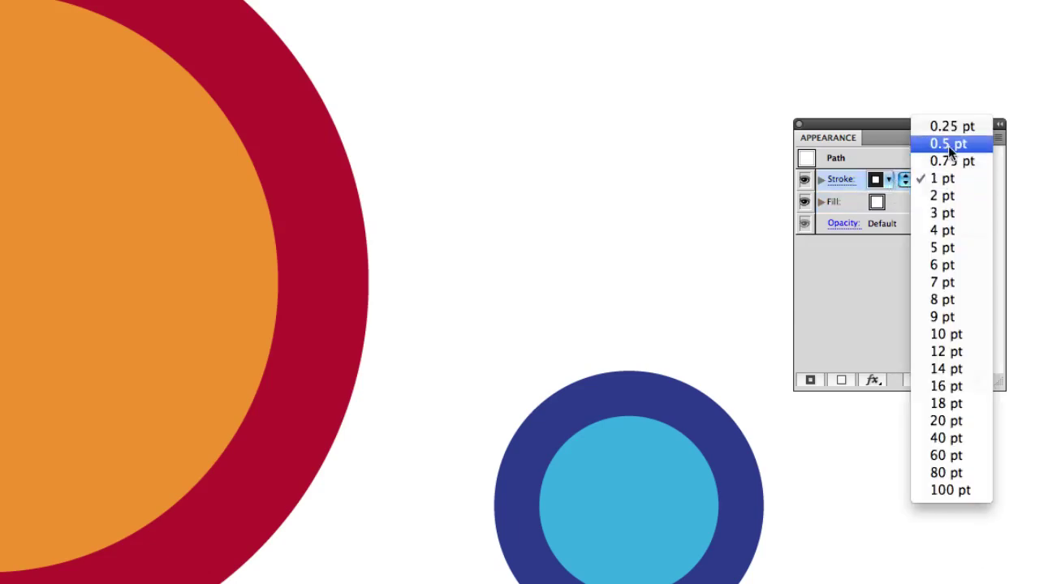
{"action": "left_click", "coordinate": [918, 180]}
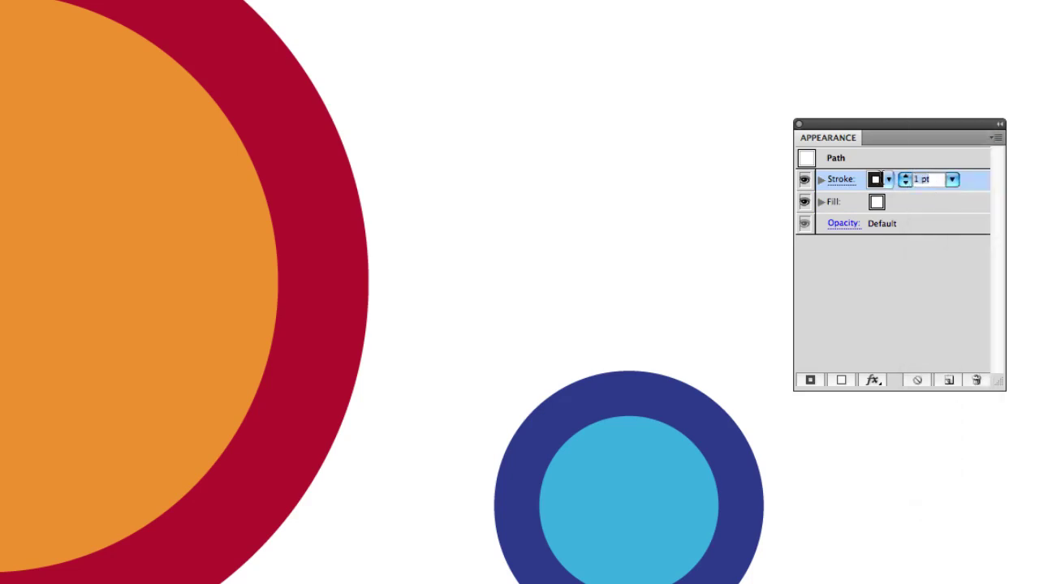
{"action": "type", "text": "0"}
{"action": "key", "text": "Return"}
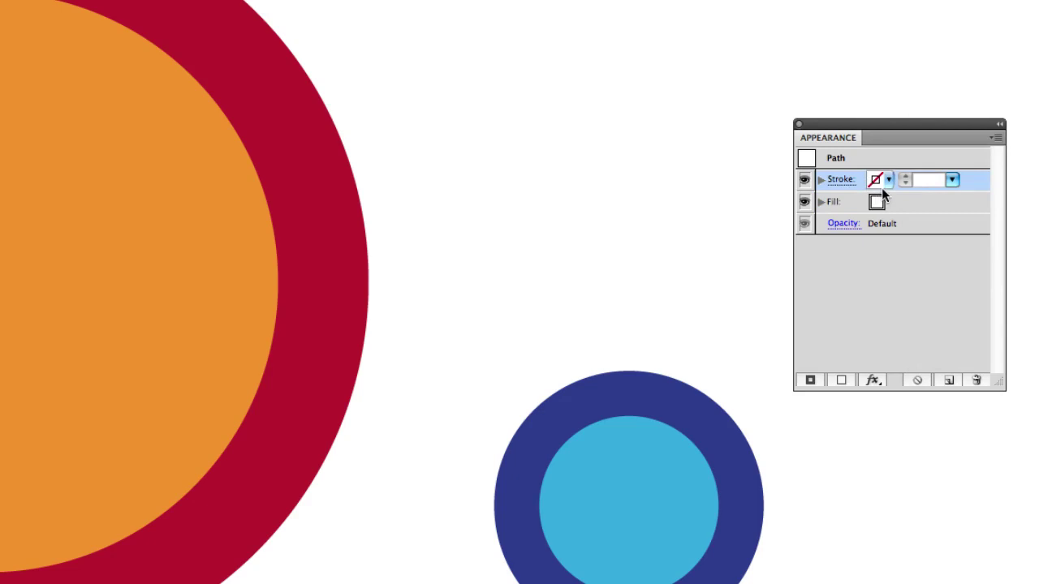
{"action": "left_click", "coordinate": [888, 180]}
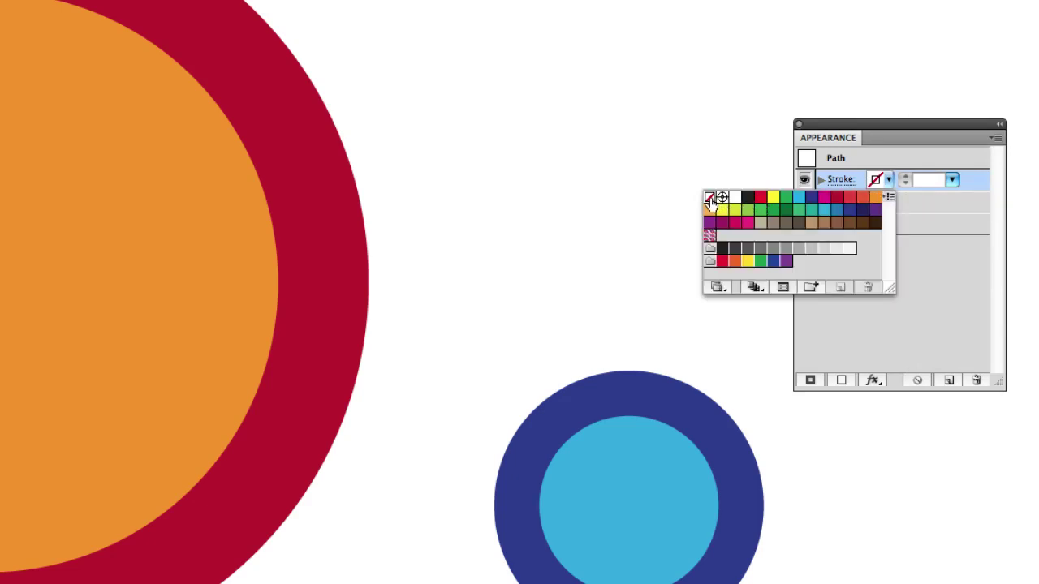
{"action": "left_click", "coordinate": [910, 254]}
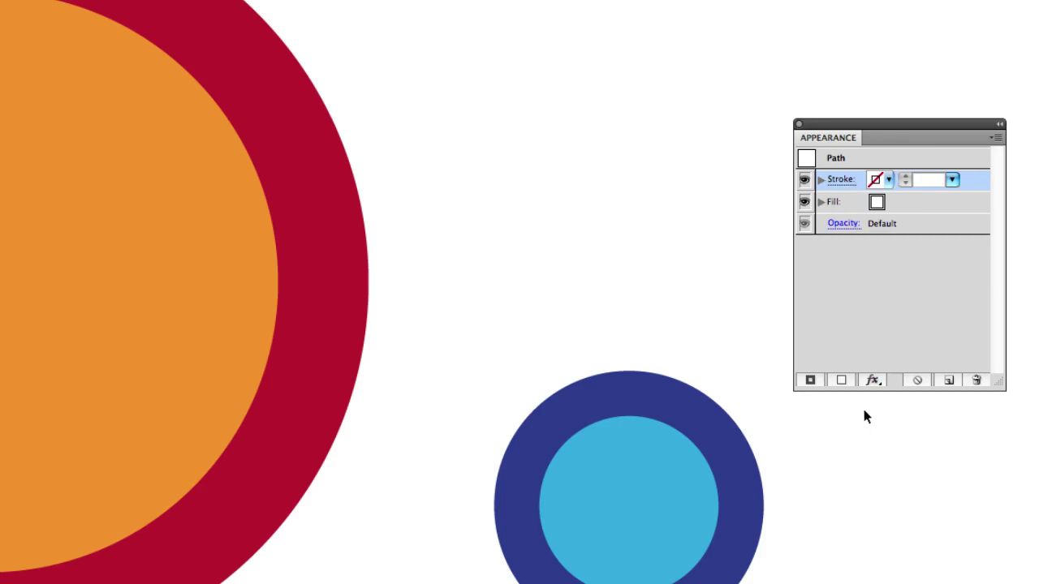
Set the default fill to grey and clear the selection
{"action": "left_click", "coordinate": [892, 202]}
{"action": "left_click", "coordinate": [888, 202]}
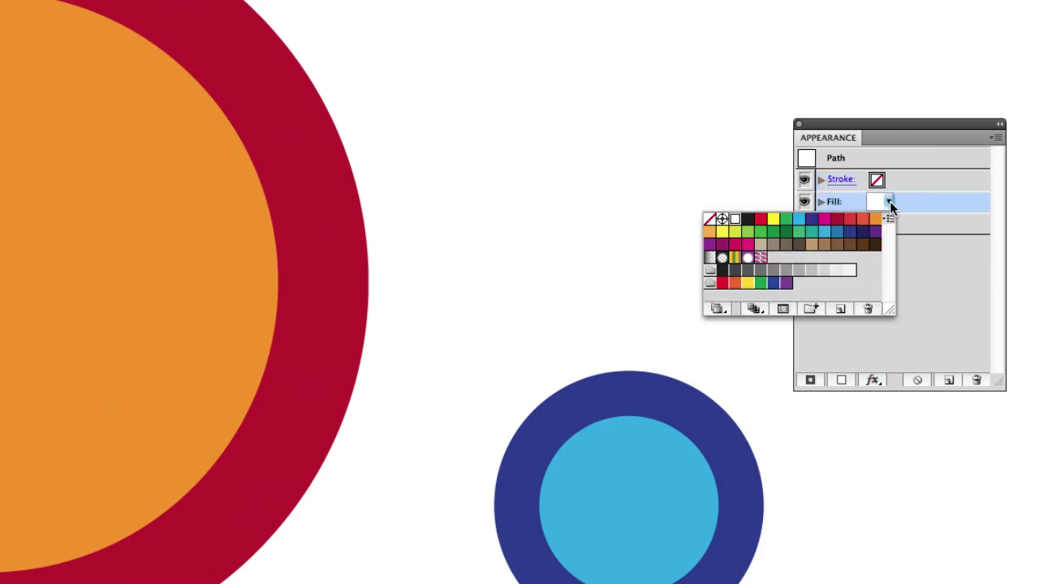
{"action": "left_click", "coordinate": [772, 274]}
{"action": "left_click", "coordinate": [545, 278]}
{"action": "left_click", "coordinate": [991, 523]}
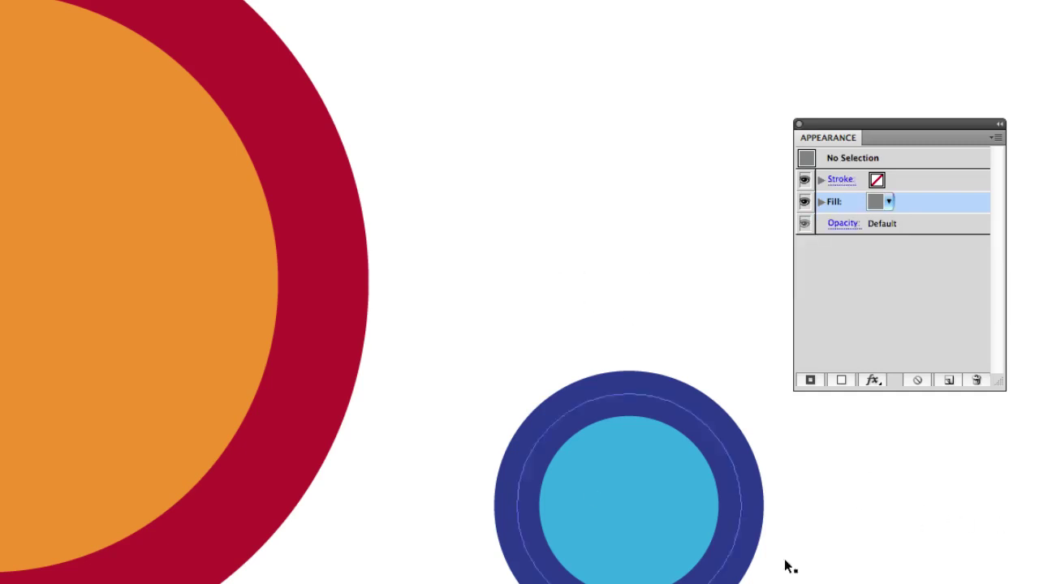
Select the large circle and toggle its orange fill off and on while moving it
{"action": "left_click", "coordinate": [25, 151]}
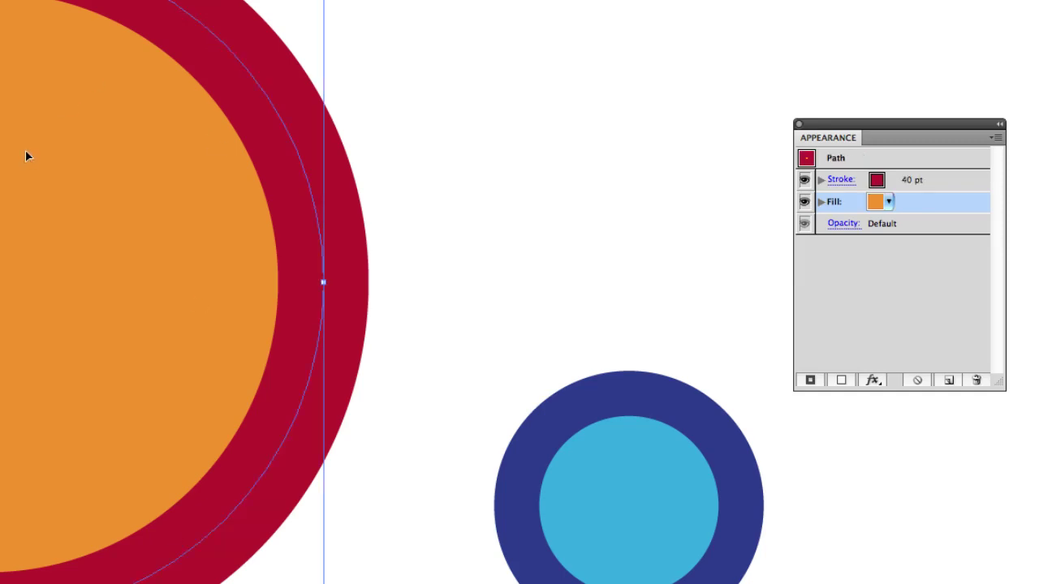
{"action": "left_click", "coordinate": [803, 202]}
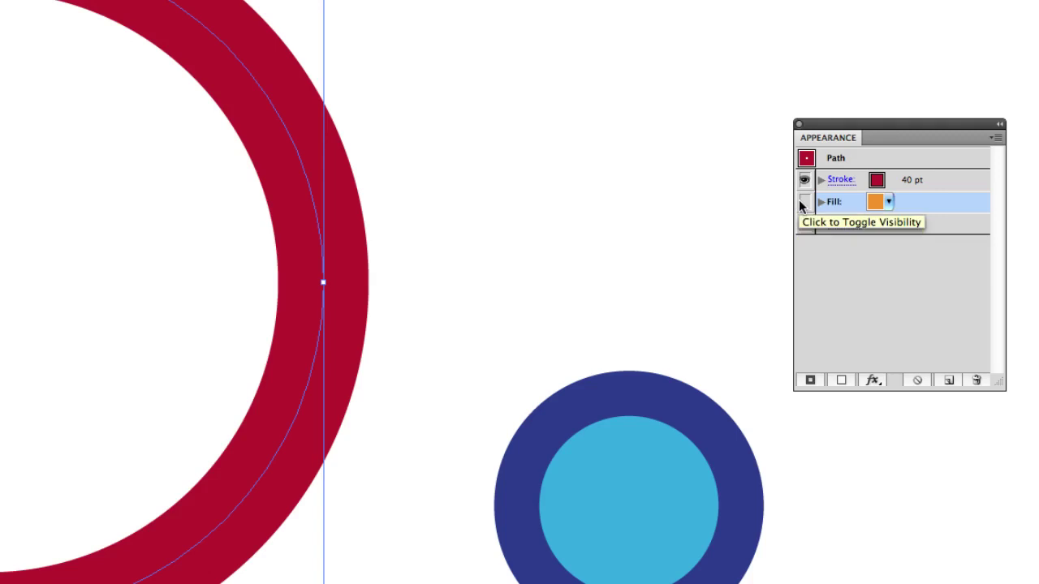
{"action": "left_click_drag", "start_coordinate": [308, 177], "coordinate": [297, 350]}
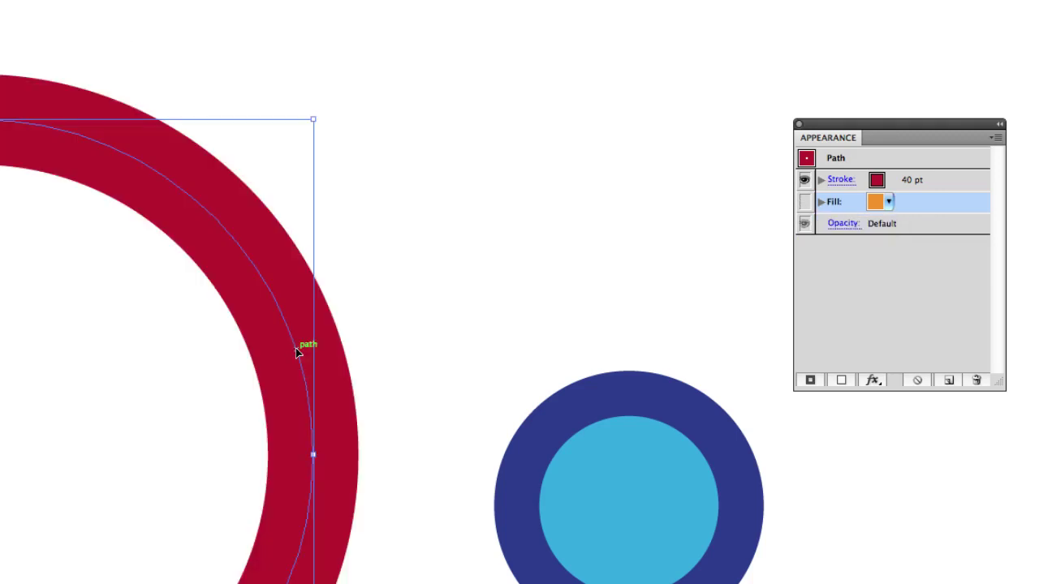
{"action": "left_click", "coordinate": [803, 202]}
{"action": "left_click_drag", "start_coordinate": [140, 410], "coordinate": [149, 178]}
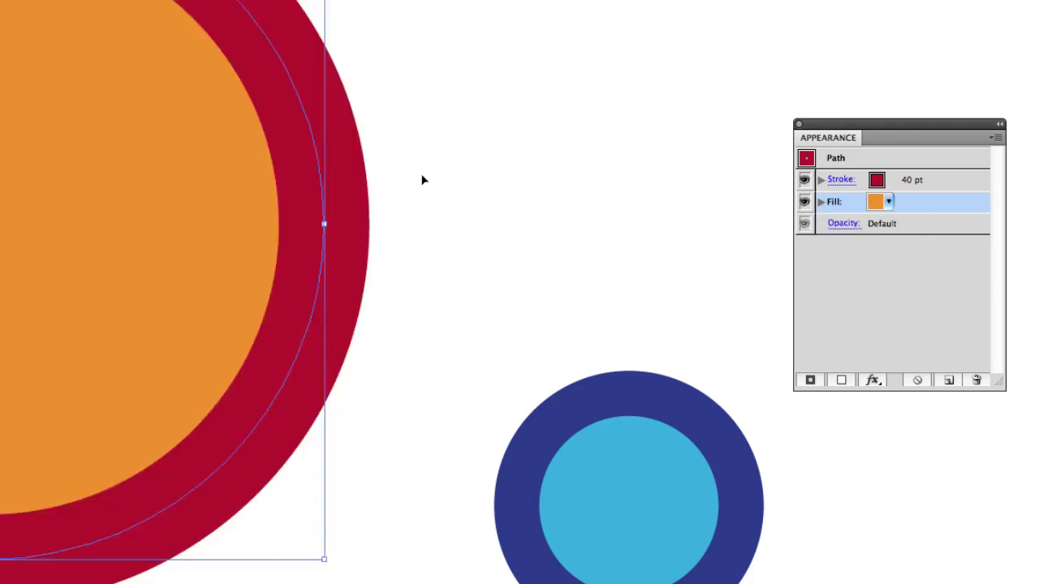
{"action": "left_click", "coordinate": [805, 202]}
{"action": "left_click_drag", "start_coordinate": [68, 190], "coordinate": [69, 335]}
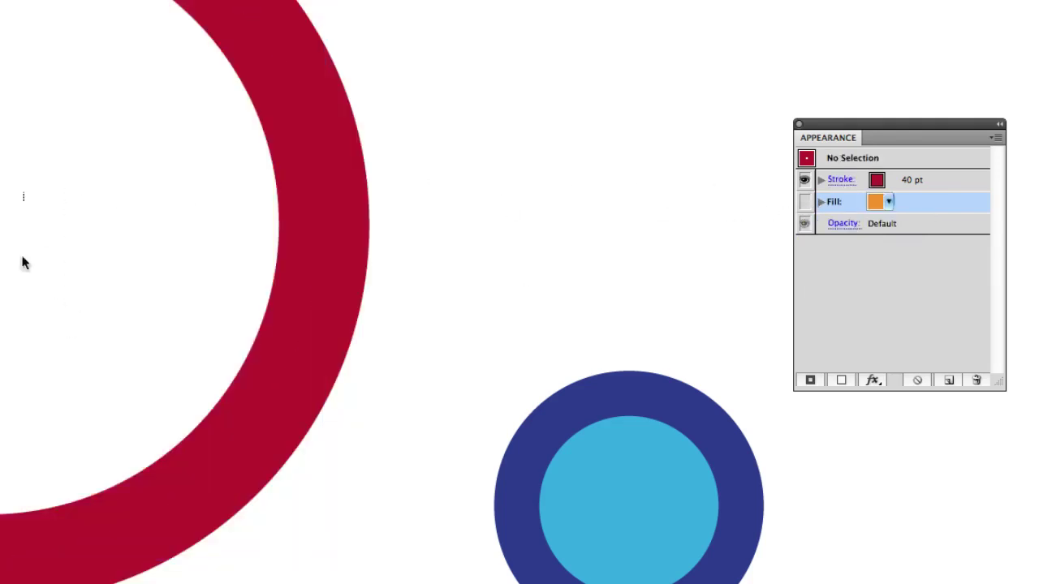
Reselect the circle, move it lower, and show its orange fill again
{"action": "left_click", "coordinate": [19, 134]}
{"action": "key", "text": "ctrl+shift+a"}
{"action": "left_click", "coordinate": [249, 185]}
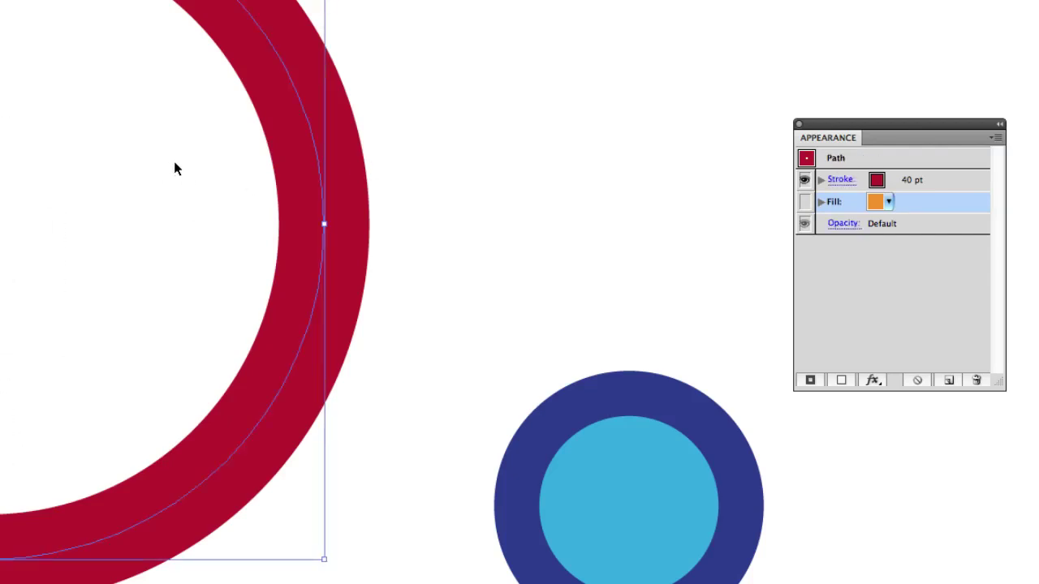
{"action": "key", "text": "ctrl+shift+a"}
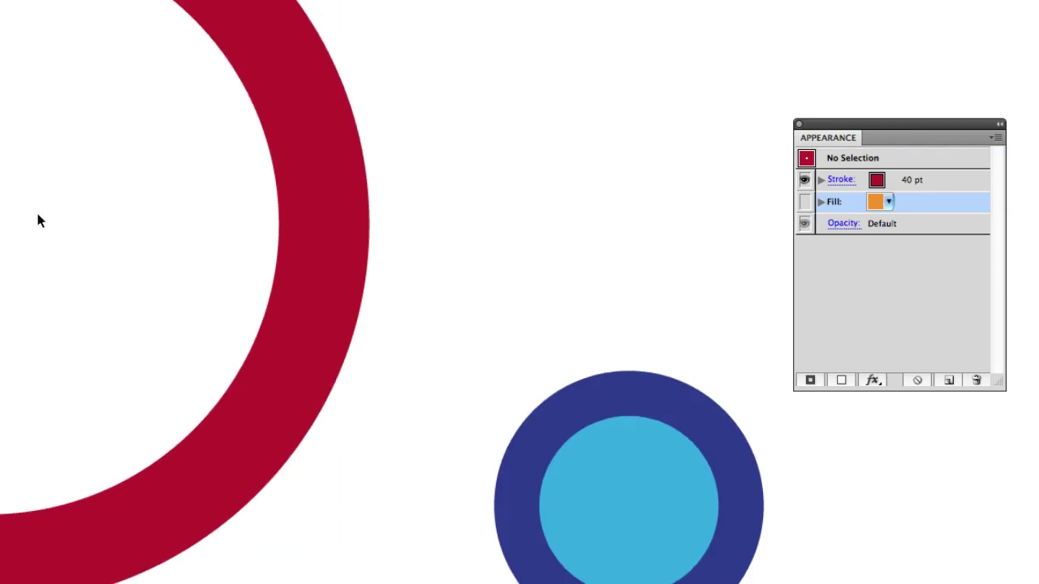
{"action": "left_click_drag", "start_coordinate": [519, 32], "coordinate": [0, 457]}
{"action": "key", "text": "ctrl+shift+a"}
{"action": "left_click_drag", "start_coordinate": [321, 254], "coordinate": [318, 419]}
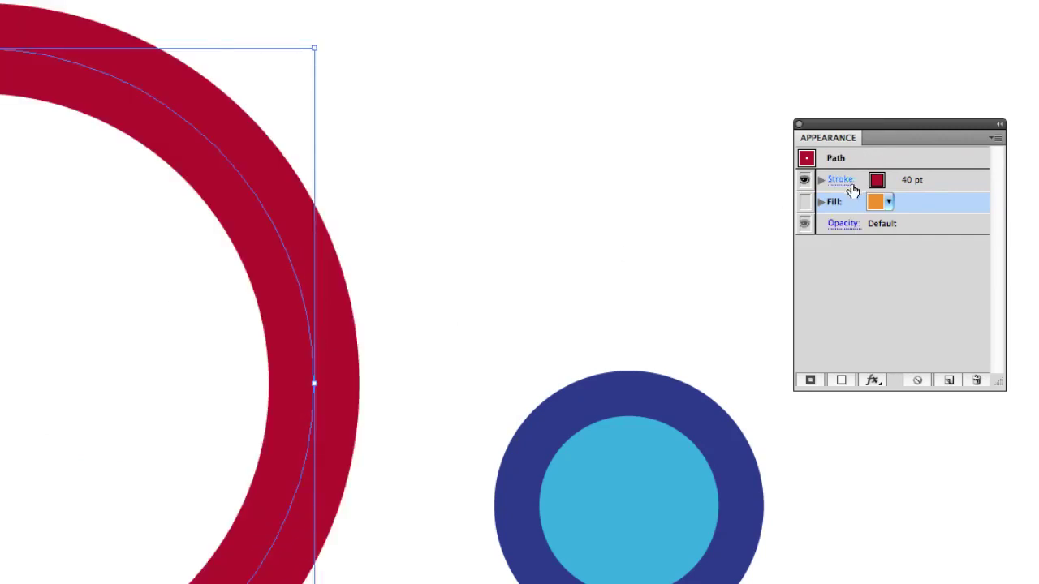
{"action": "left_click", "coordinate": [804, 202]}
{"action": "key", "text": "ctrl+shift+a"}
{"action": "left_click_drag", "start_coordinate": [65, 343], "coordinate": [54, 298]}
Toggle the large circle's red stroke visibility off and on repeatedly
{"action": "left_click", "coordinate": [804, 180]}
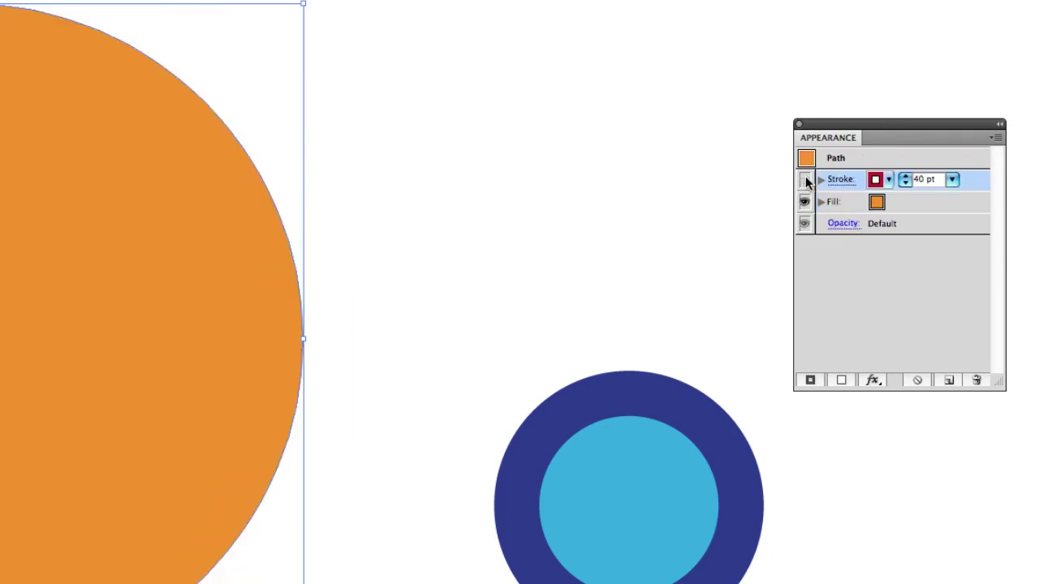
{"action": "left_click", "coordinate": [804, 180]}
{"action": "left_click", "coordinate": [804, 180]}
{"action": "left_click", "coordinate": [804, 180]}
{"action": "left_click", "coordinate": [804, 180]}
{"action": "left_click", "coordinate": [804, 181]}
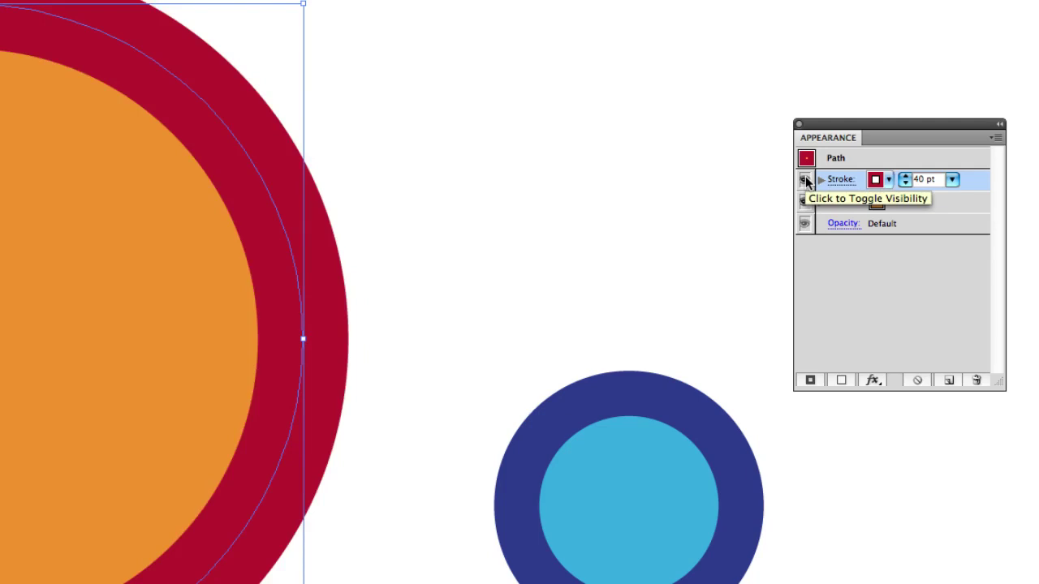